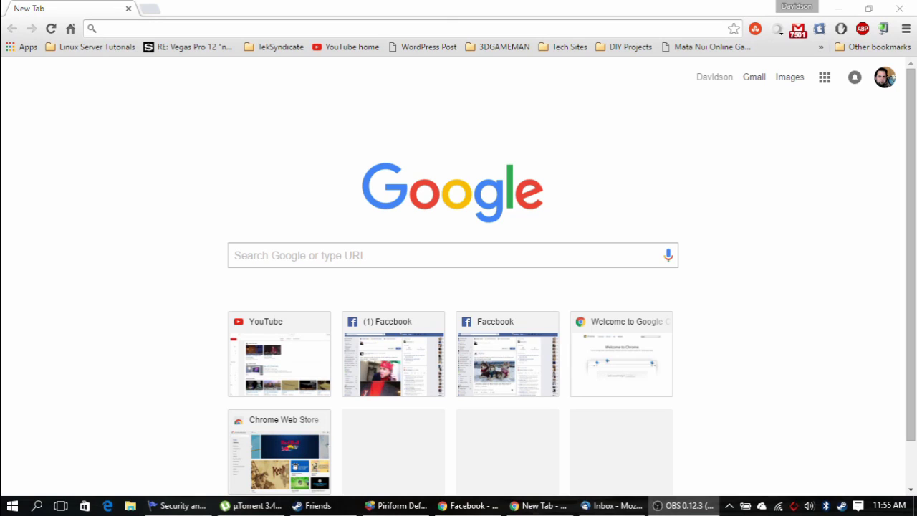
- Search Google for 'crystal disk info' and open the CrystalDiskInfo page on Crystal Dew World
click(225, 26)
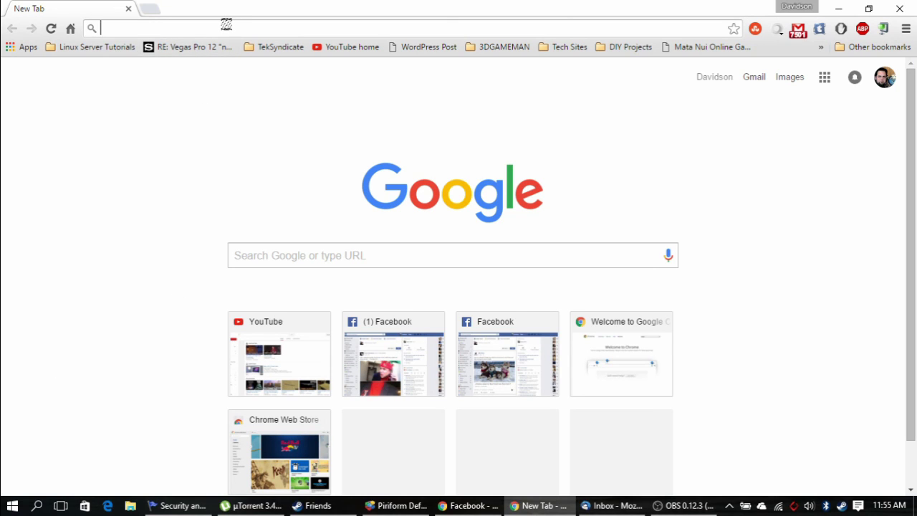
text(cry)
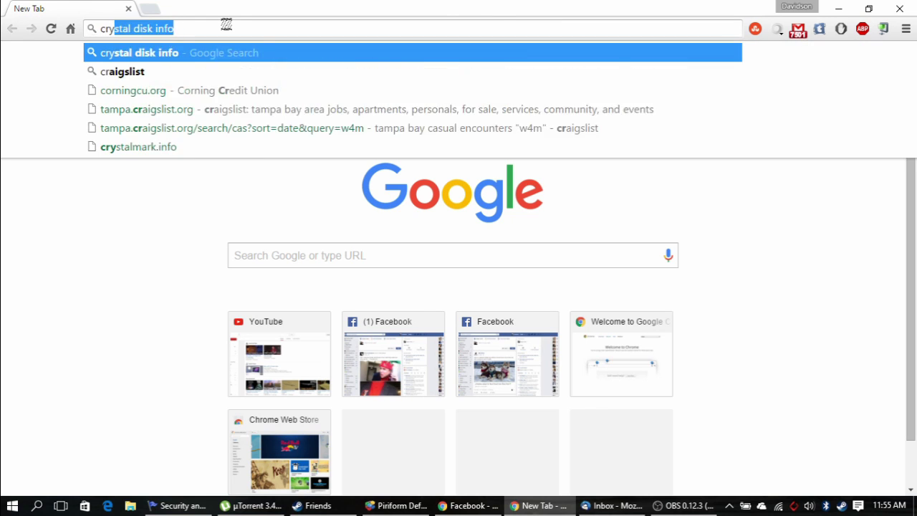
key(Down)
key(Return)
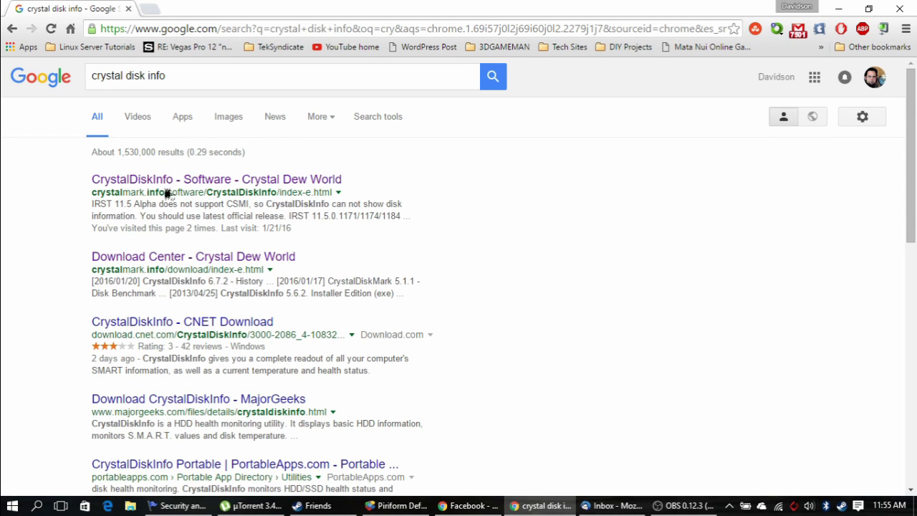
click(150, 183)
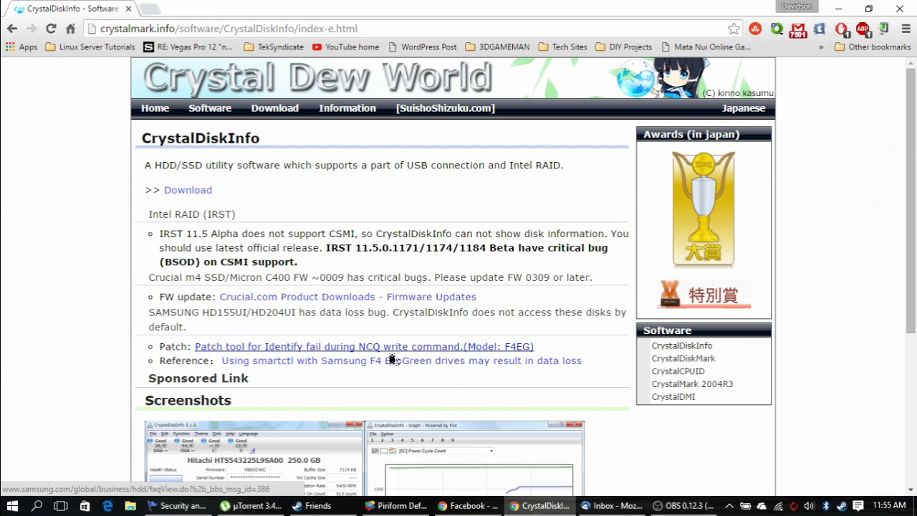
scroll(390, 365, down, 3)
scroll(454, 294, up, 3)
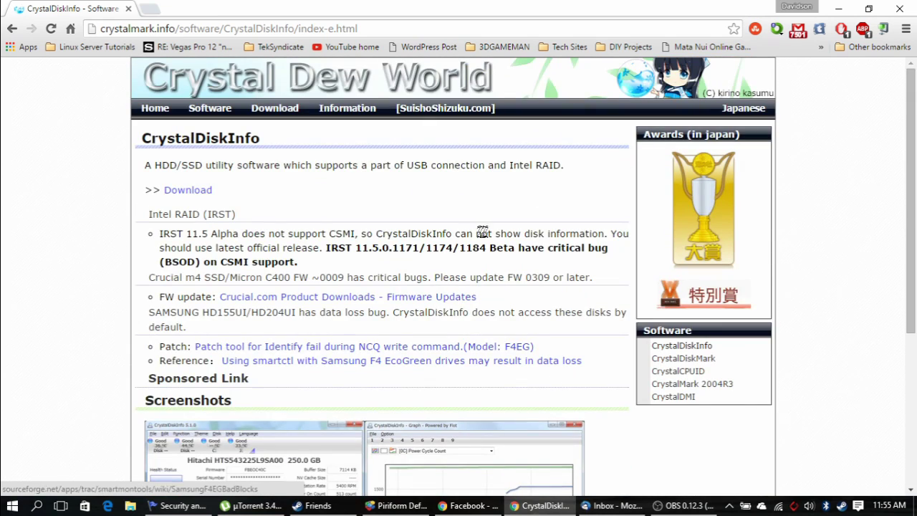
- From the download page, start downloading the 4.4 MB Portable (zip) Standard Edition of CrystalDiskInfo 6.7.2
click(195, 192)
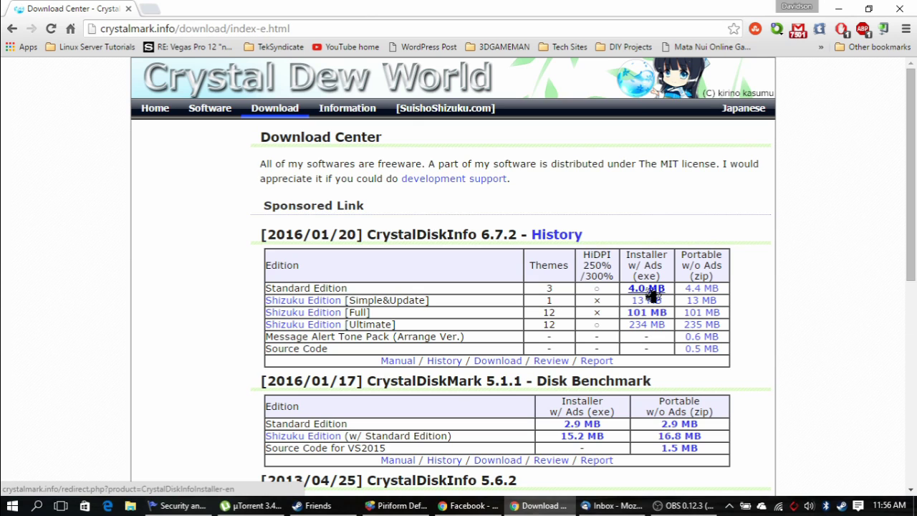
click(716, 298)
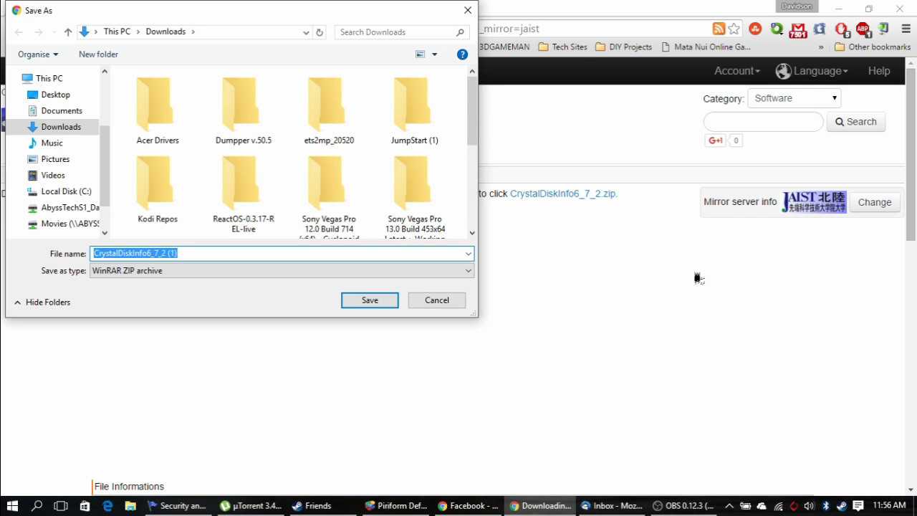
- Create a 'Crystal Disk Info' folder on the Desktop and save CrystalDiskInfo6_7_2.zip into it
click(64, 94)
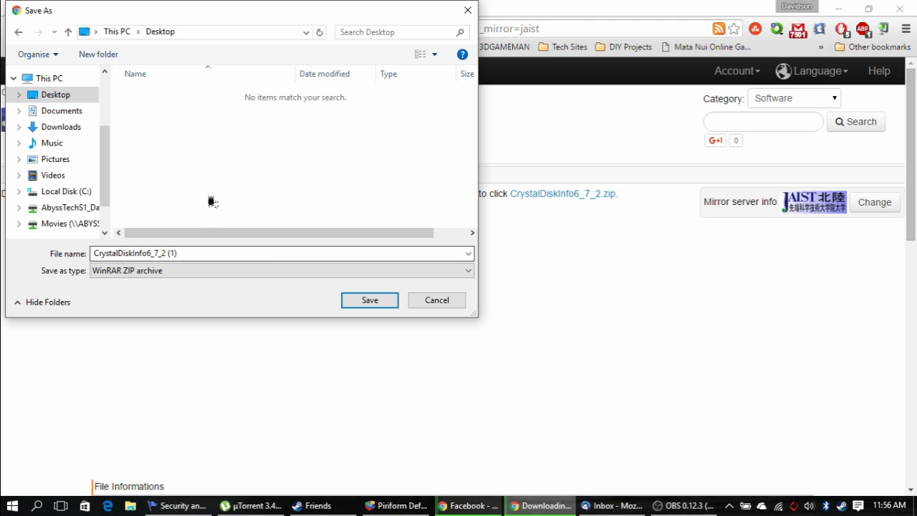
right_click(209, 198)
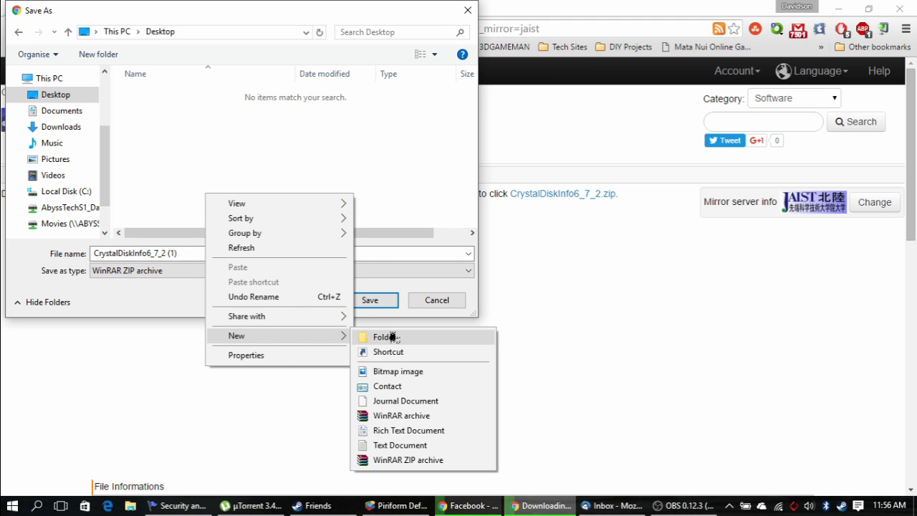
click(393, 337)
text(Cry)
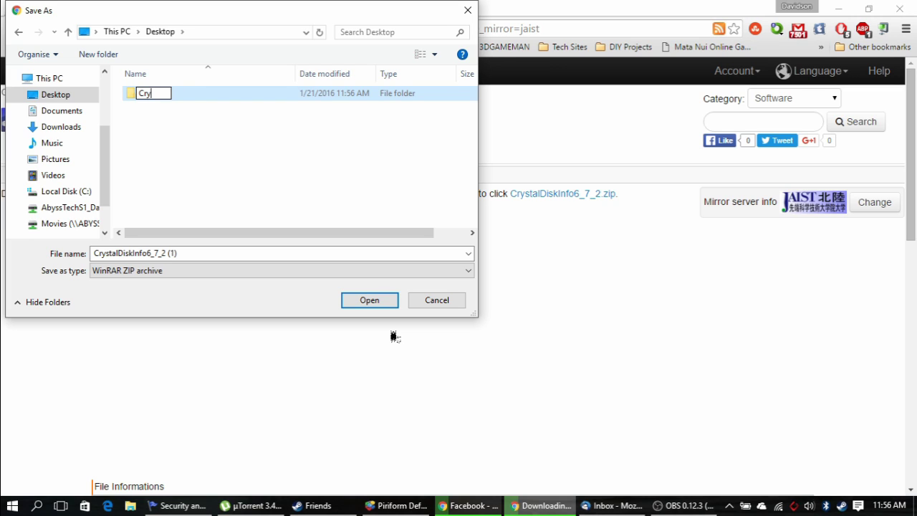
text(stal Disk Info)
key(Return)
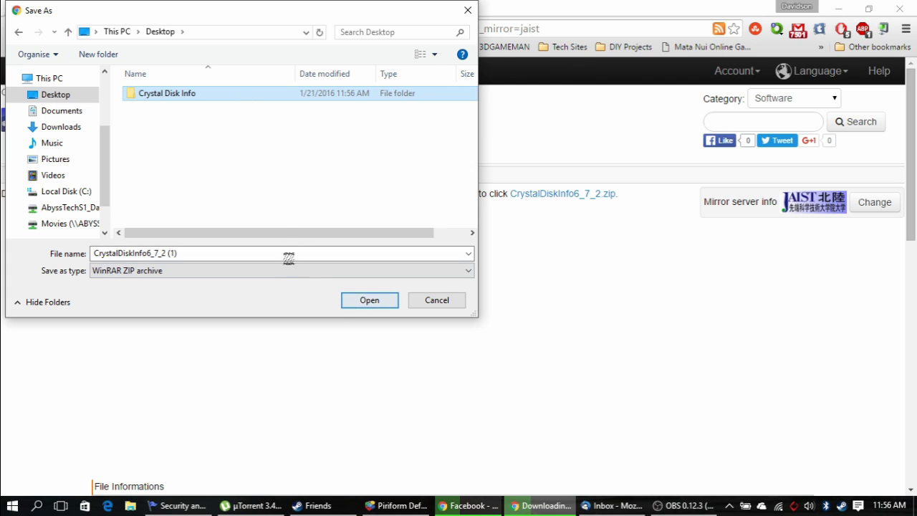
click(371, 301)
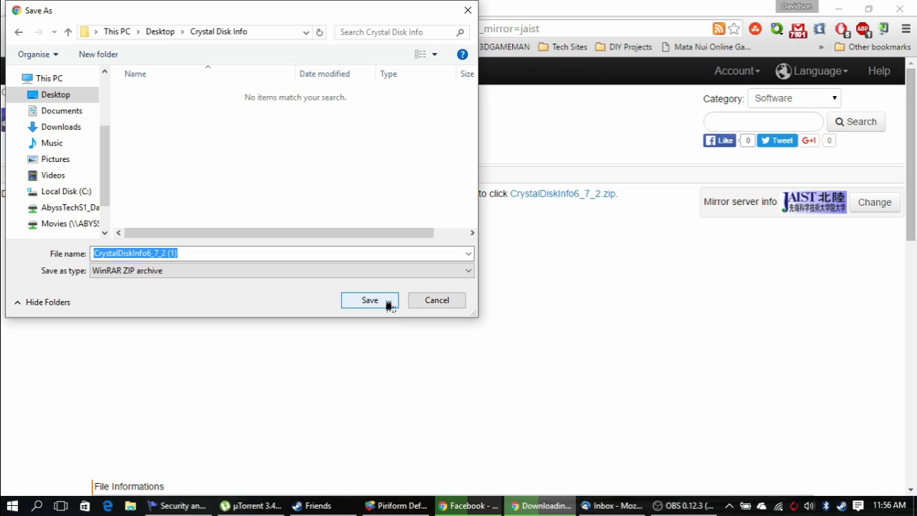
click(389, 304)
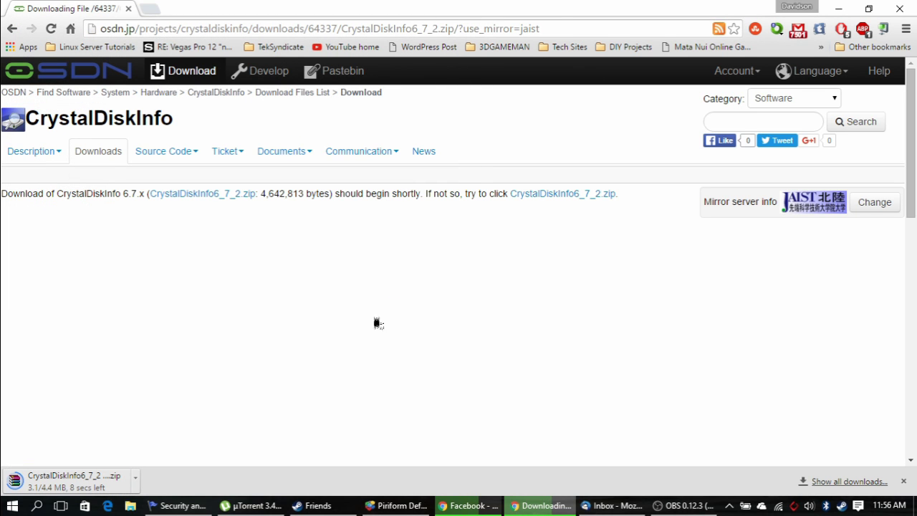
- Extract CrystalDiskInfo6_7_2.zip into the Crystal Disk Info Desktop folder
click(834, 12)
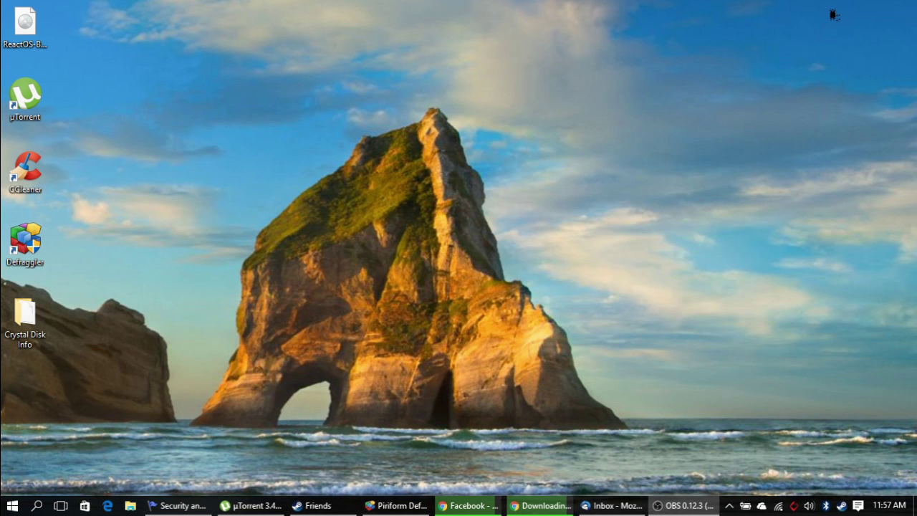
double_click(25, 329)
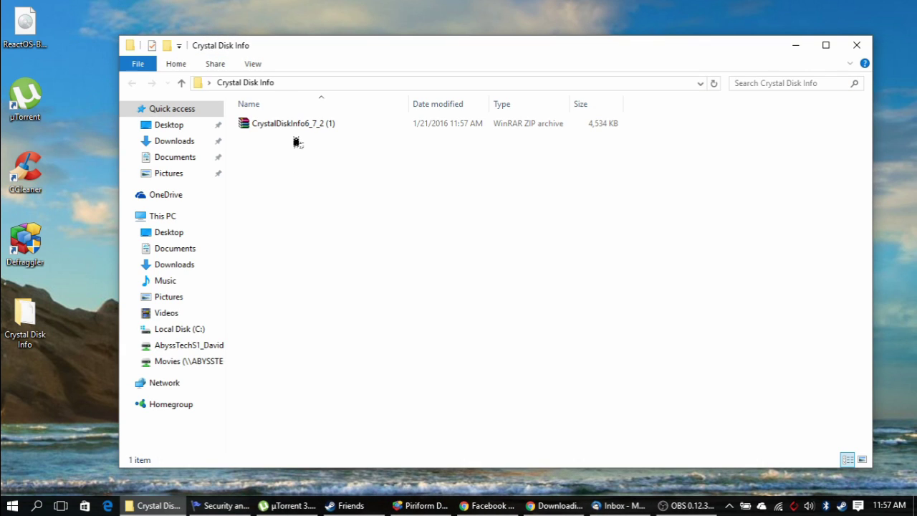
click(302, 127)
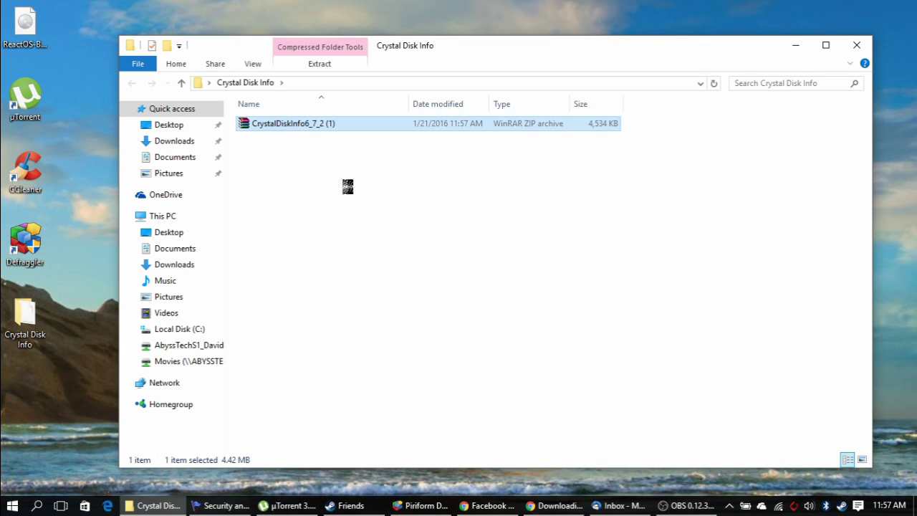
key(shift+F10)
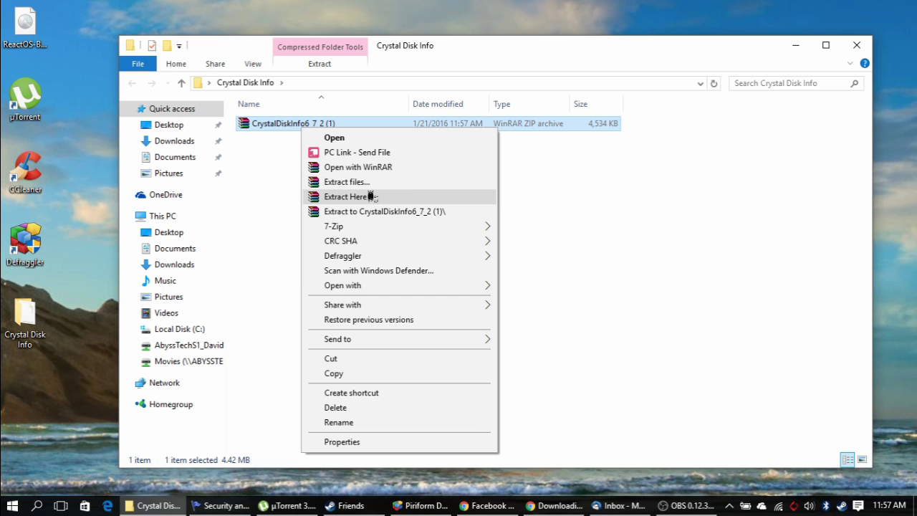
click(371, 196)
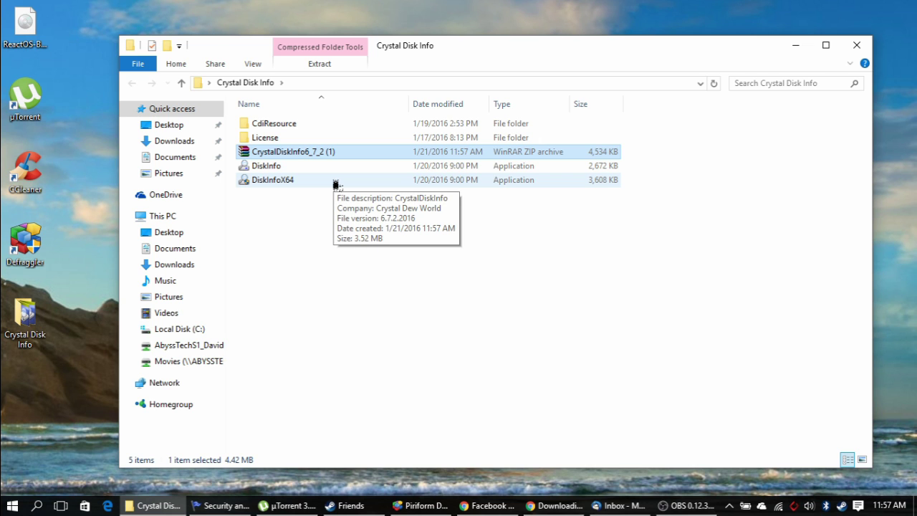
- Launch DiskInfoX64, allowing it past the SmartScreen warning and the admin prompt
double_click(334, 181)
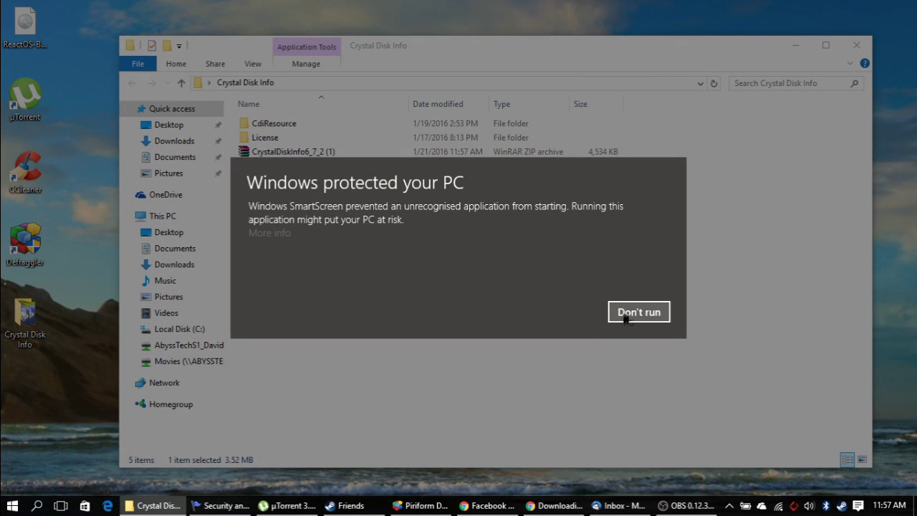
click(270, 236)
click(524, 312)
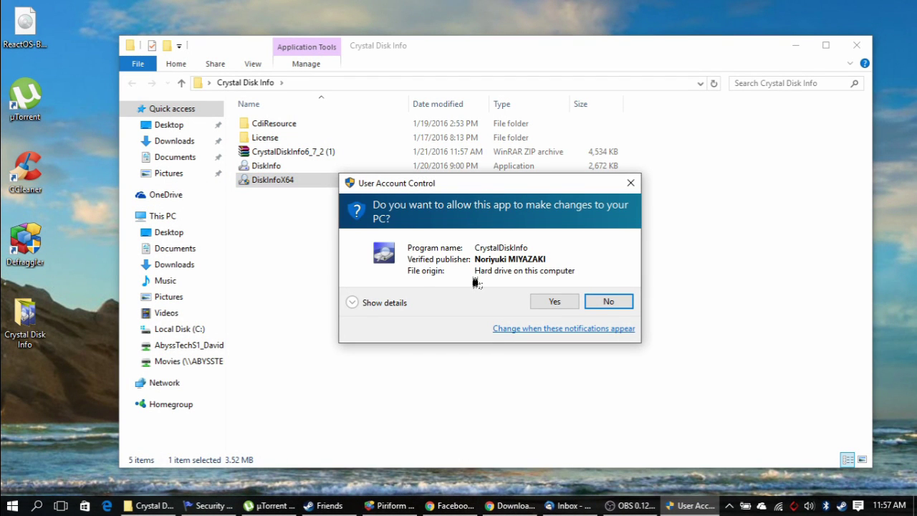
click(545, 301)
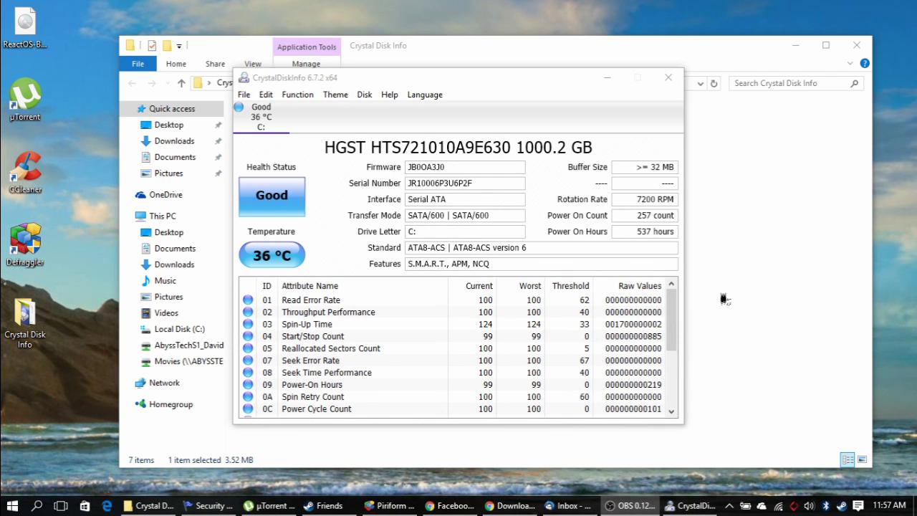
mouse_move(604, 264)
mouse_move(430, 268)
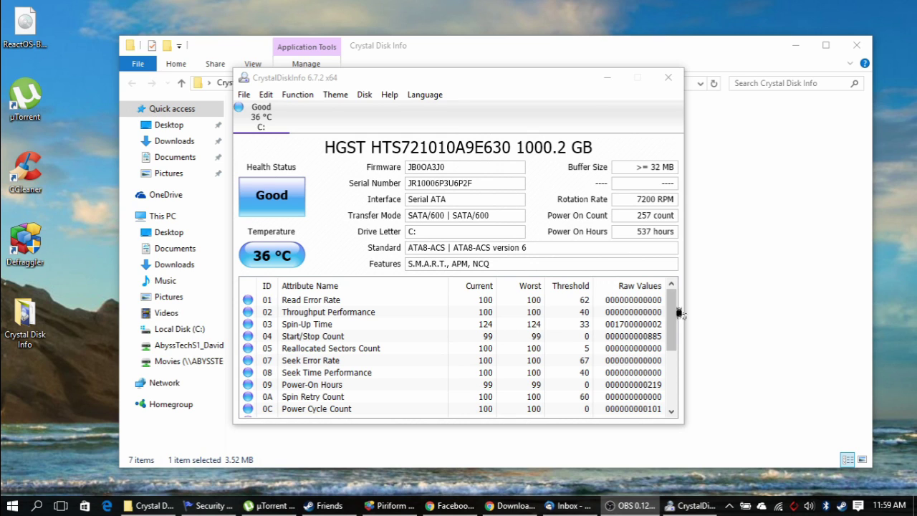
click(350, 350)
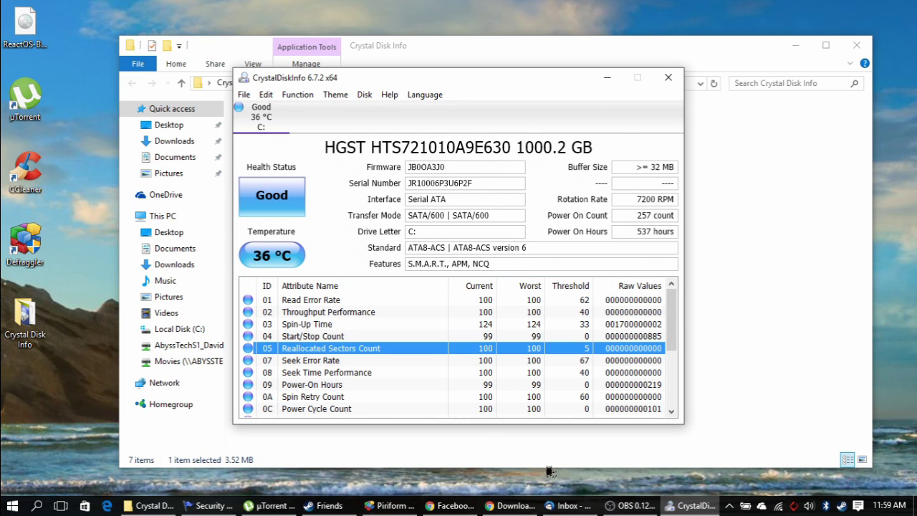
scroll(650, 356, down, 3)
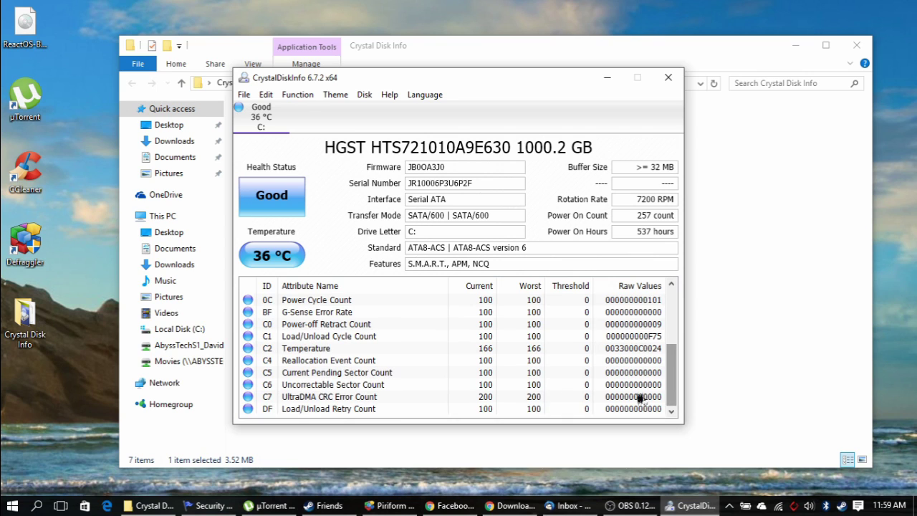
click(338, 395)
click(349, 388)
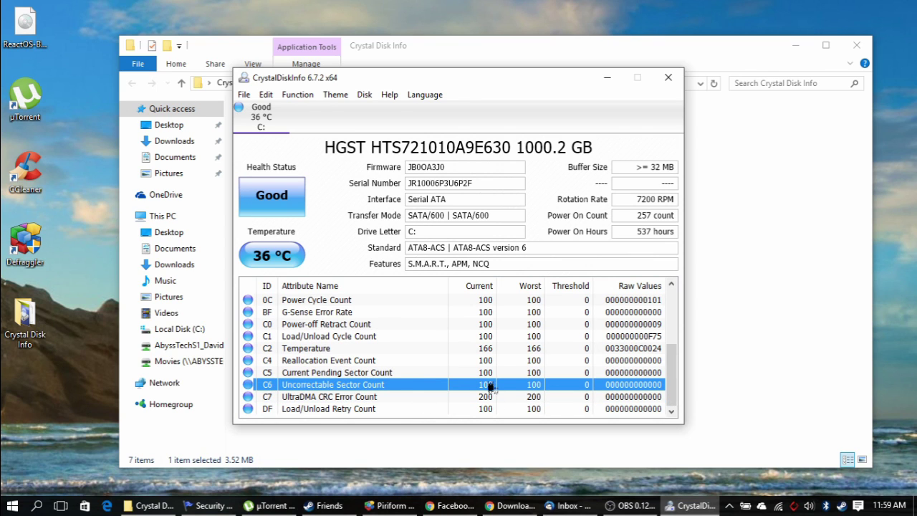
click(407, 374)
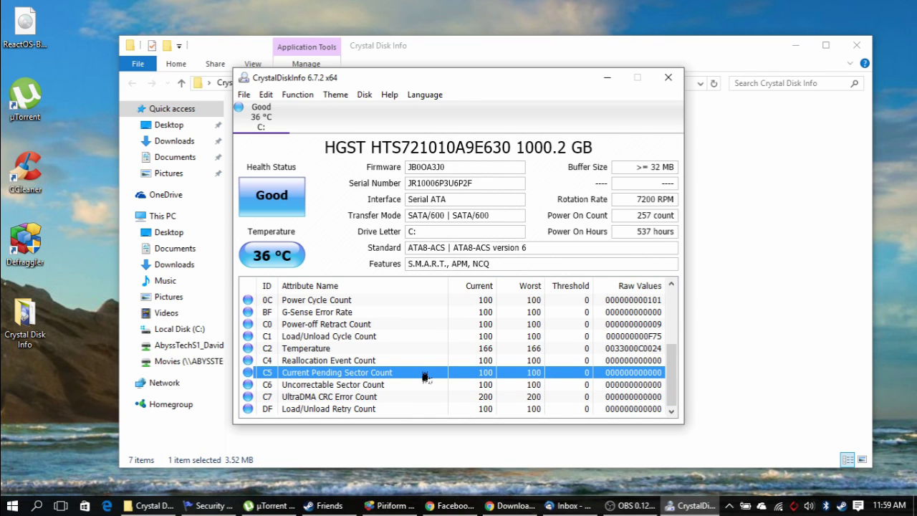
click(281, 205)
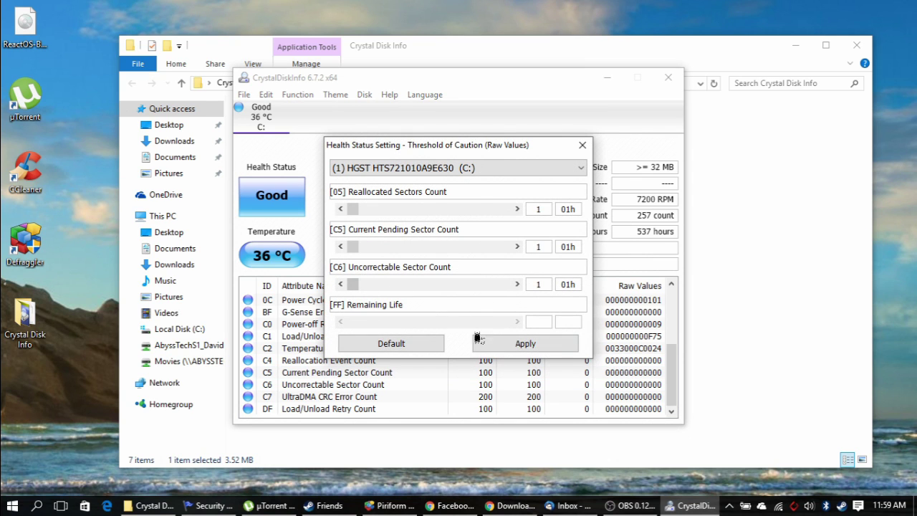
click(583, 145)
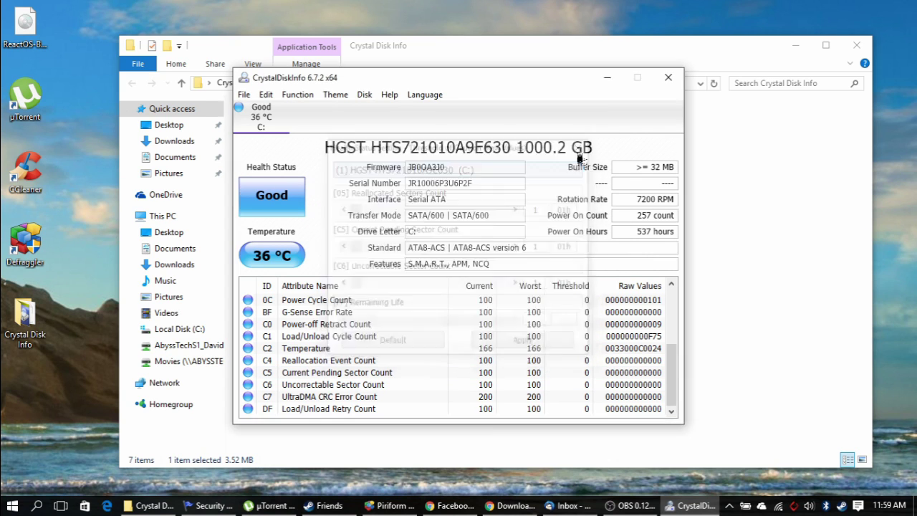